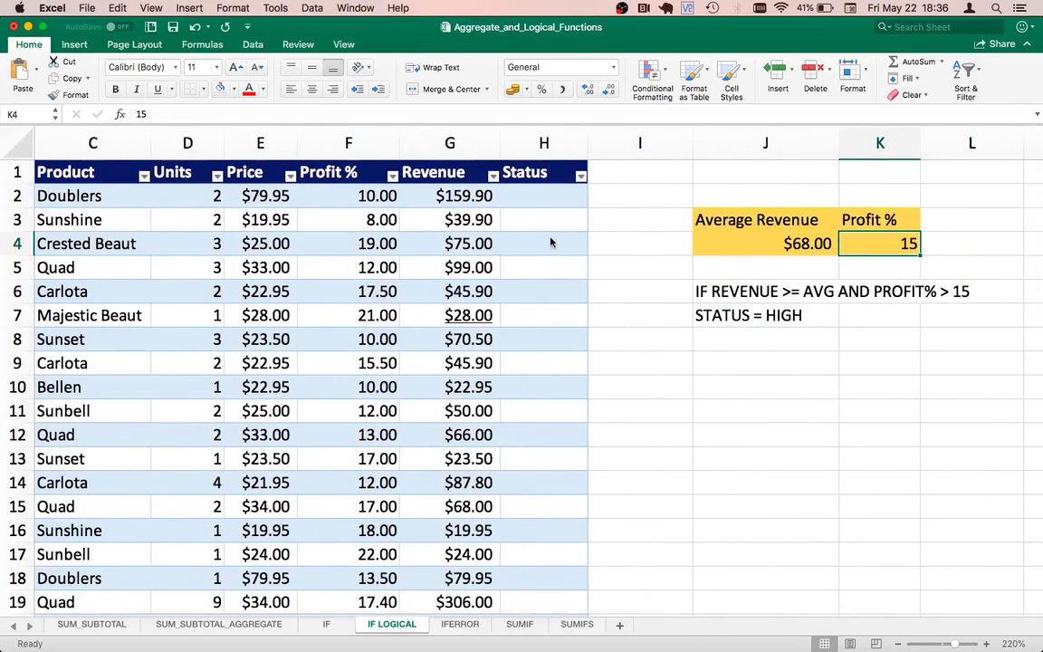
Step: Examine the average revenue and profit % thresholds, the written HIGH status rule, and the Revenue and Status cells of the first table row
key(Left)
key(Left)
key(Left)
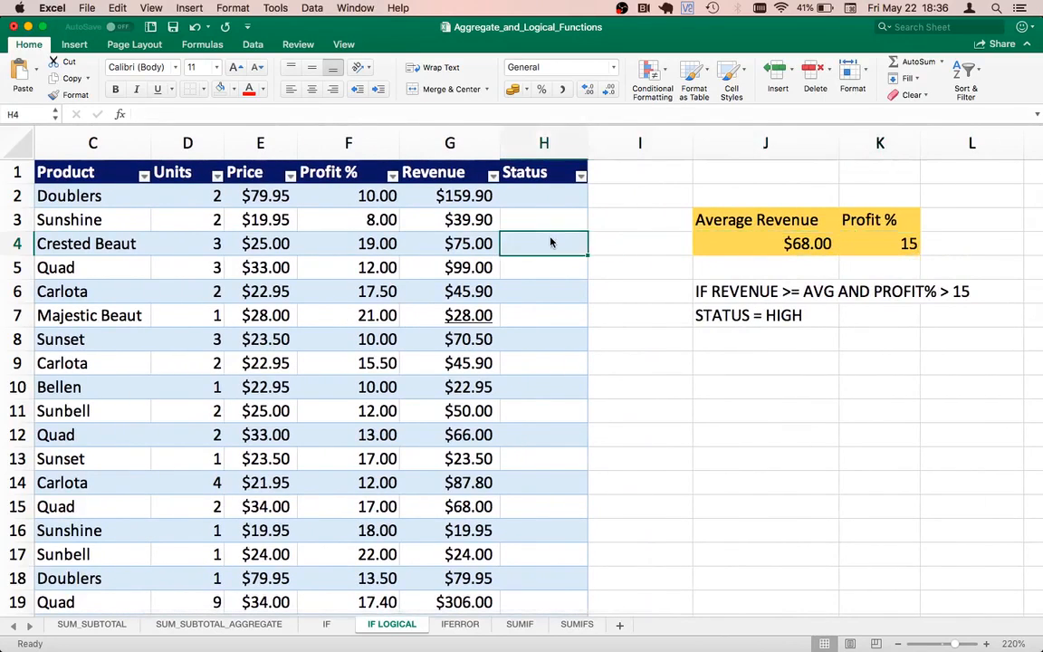
key(Up)
key(Up)
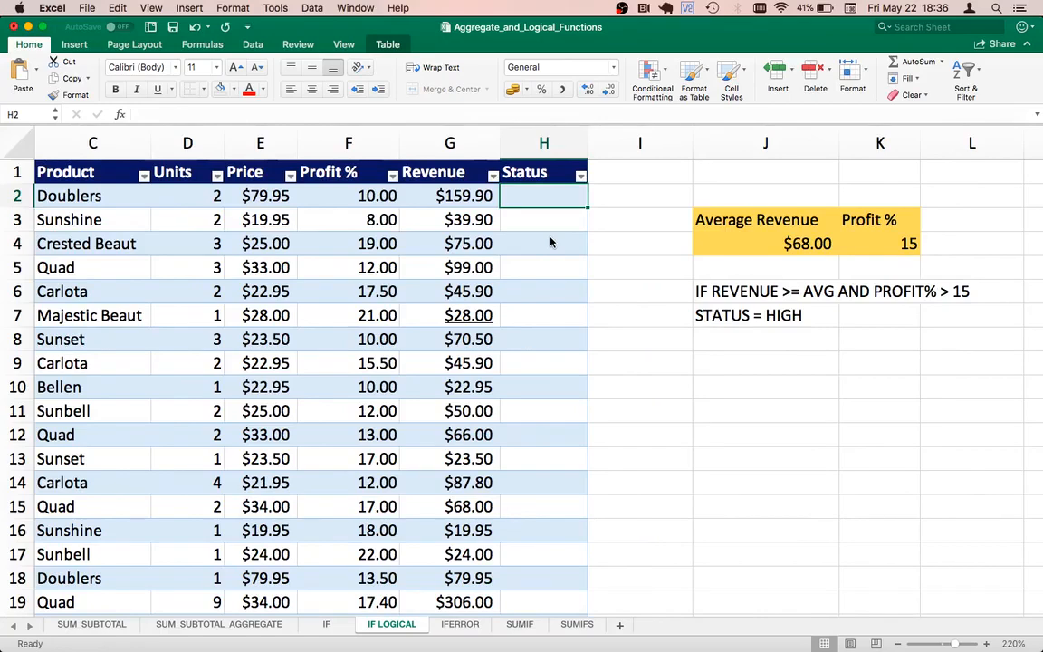
key(Left)
key(Right)
key(Right)
key(Right)
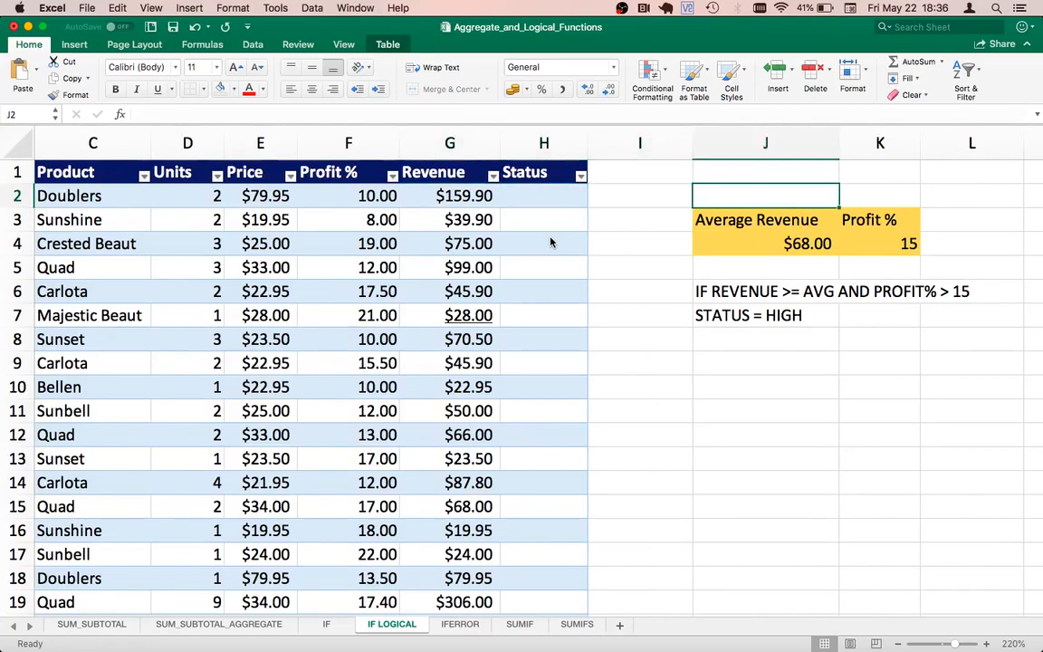
key(Down)
key(Down)
key(Down)
key(Down)
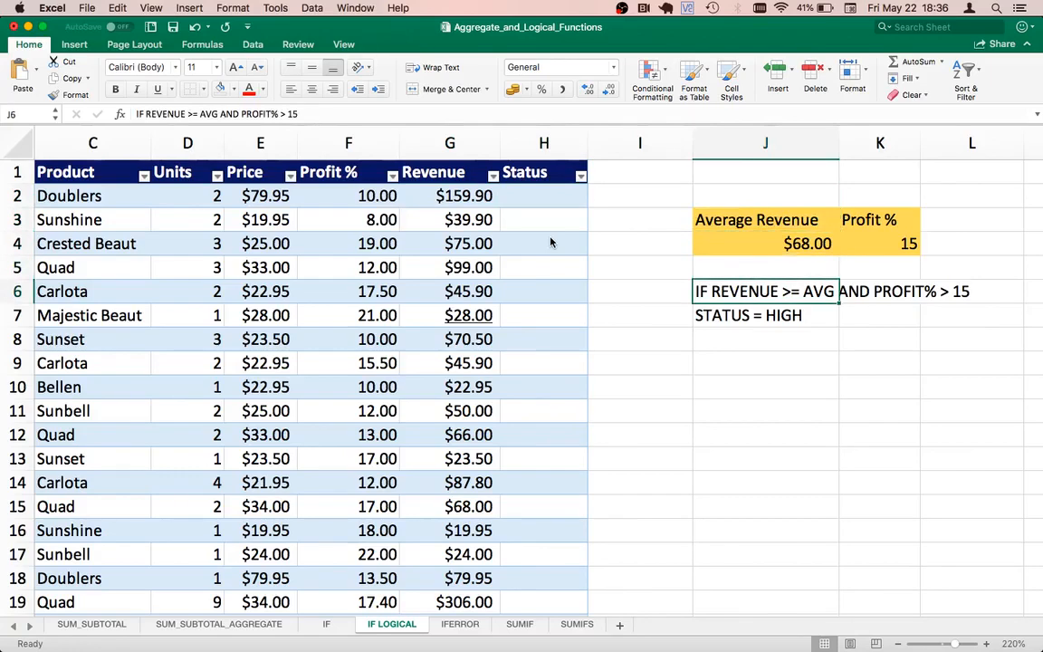
key(Up)
key(Up)
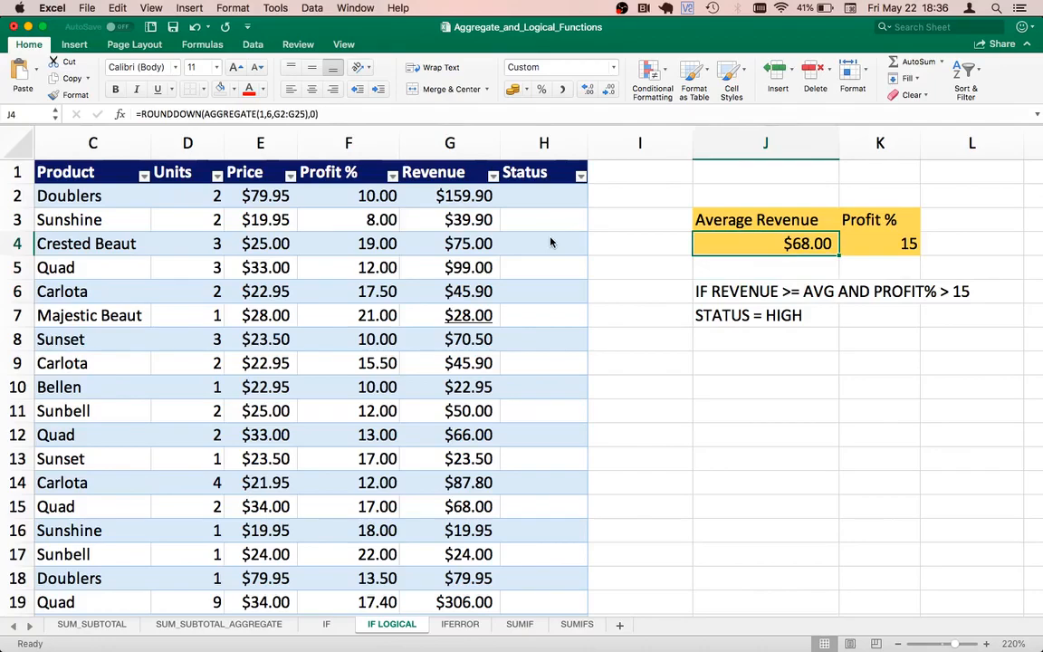
key(Right)
key(Down)
key(Down)
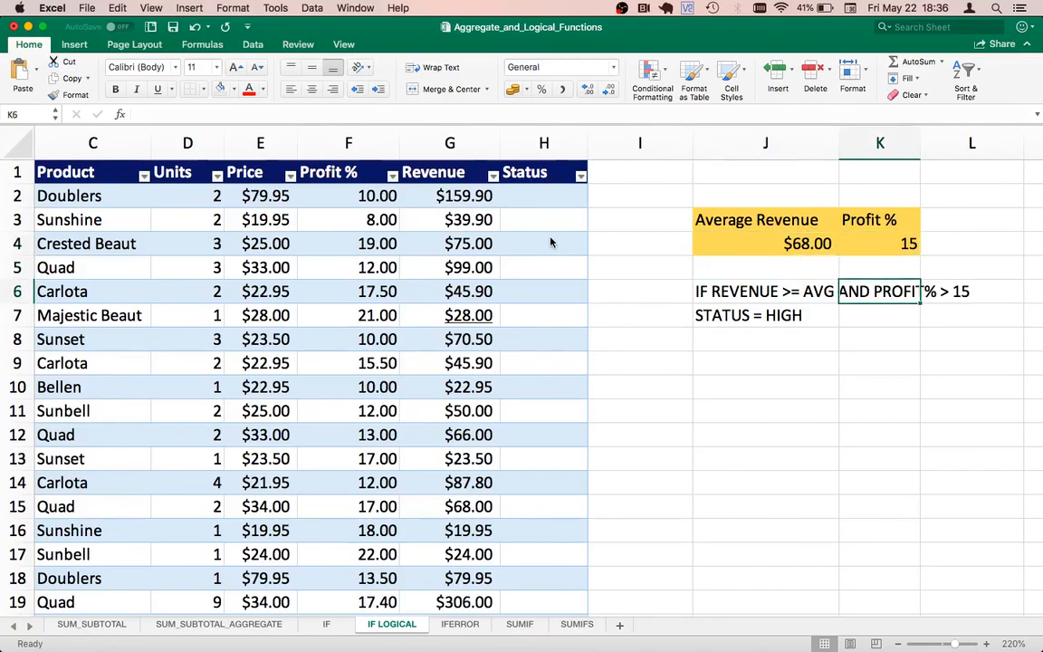
key(Right)
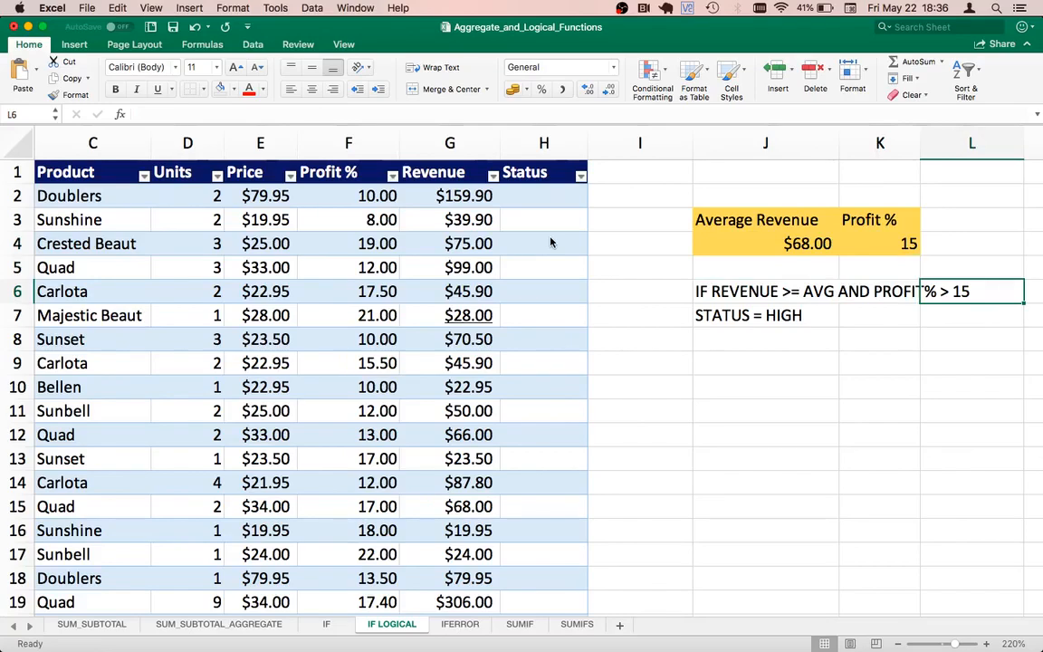
key(Left)
key(Left)
key(Left)
key(Left)
key(Up)
key(Up)
key(Up)
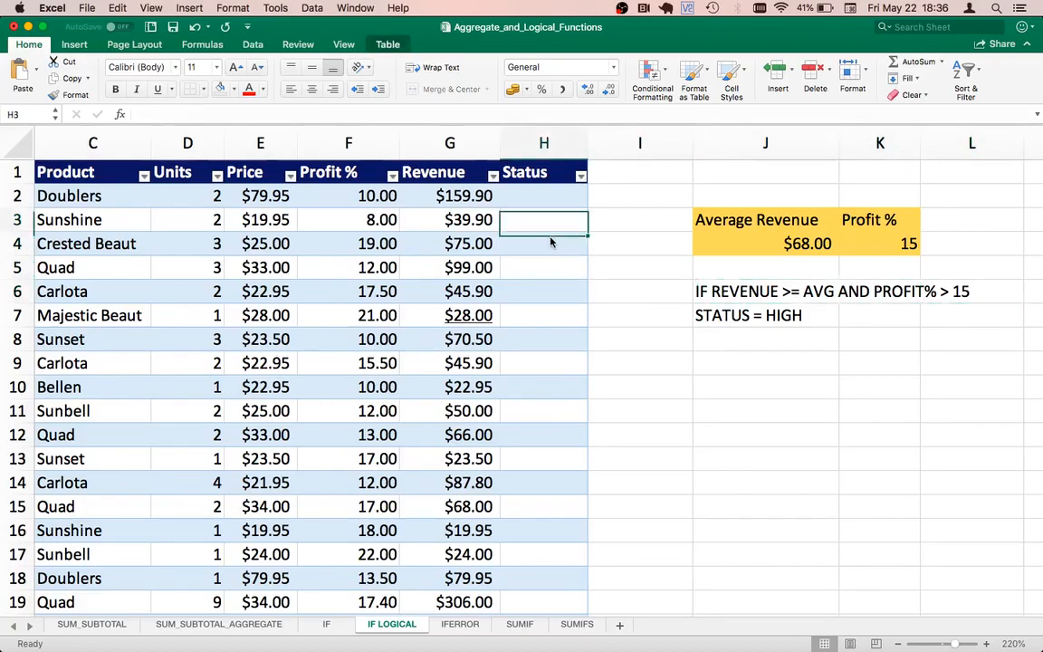
key(Up)
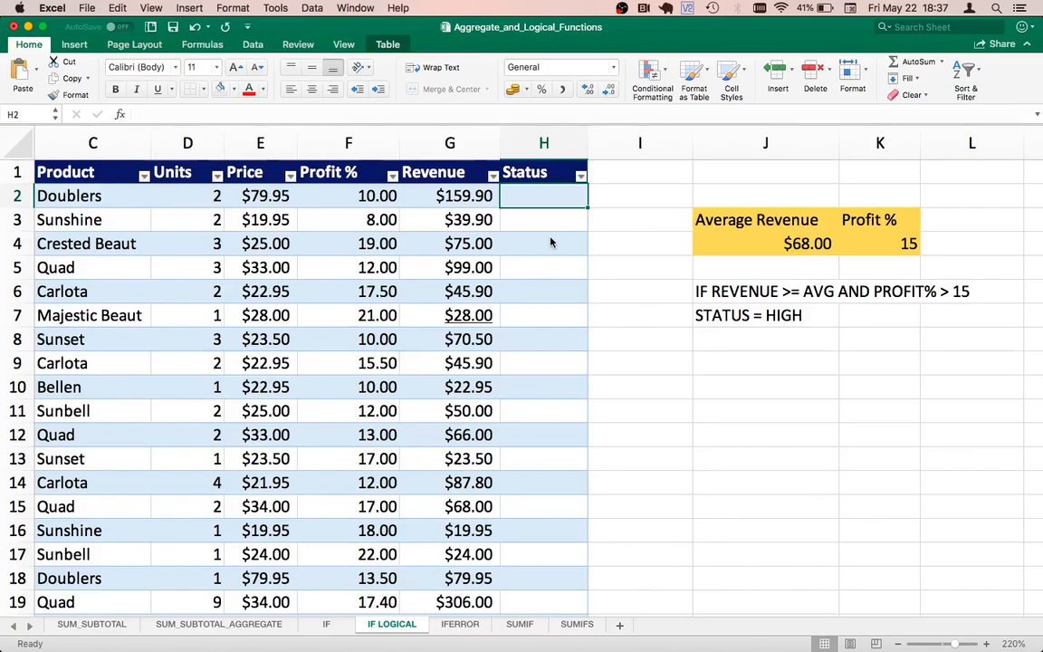
key(Left)
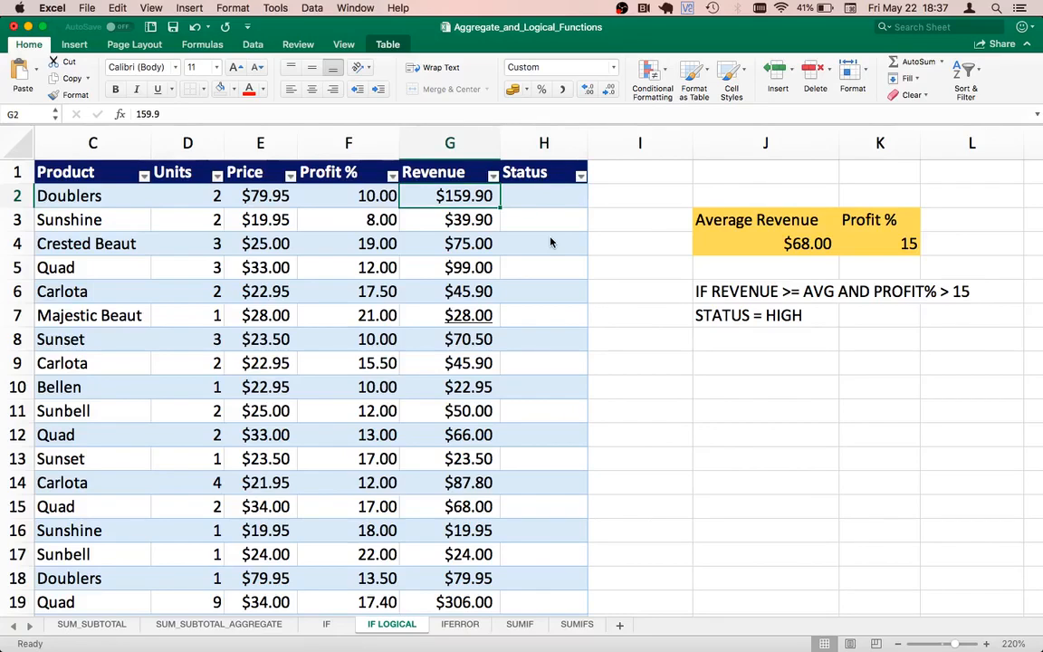
key(Right)
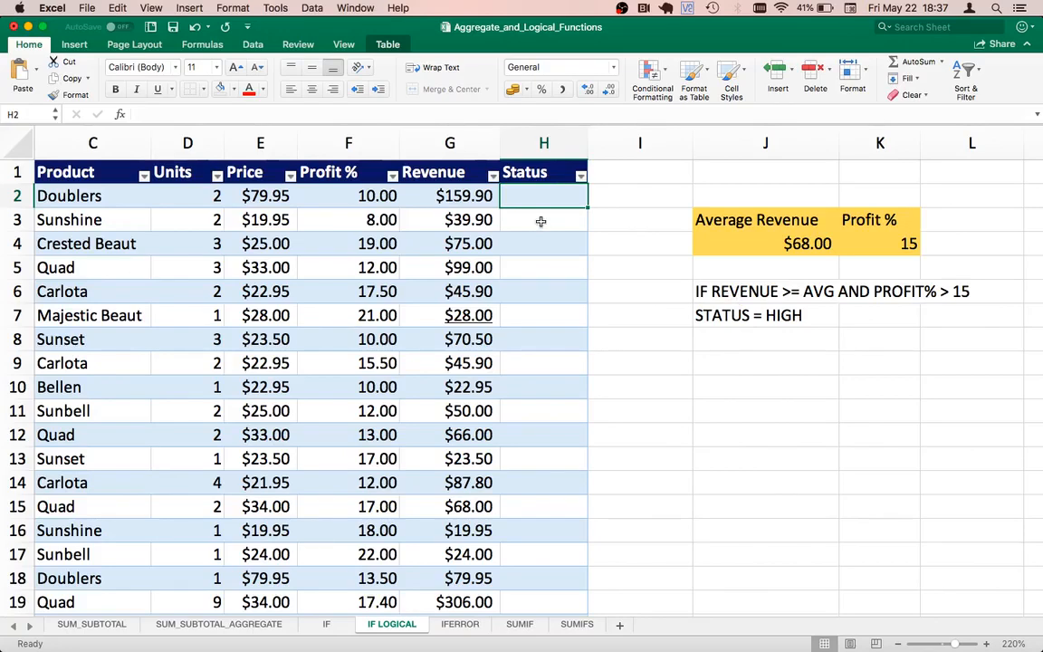
text(=an)
key(BackSpace)
key(BackSpace)
text(AND)
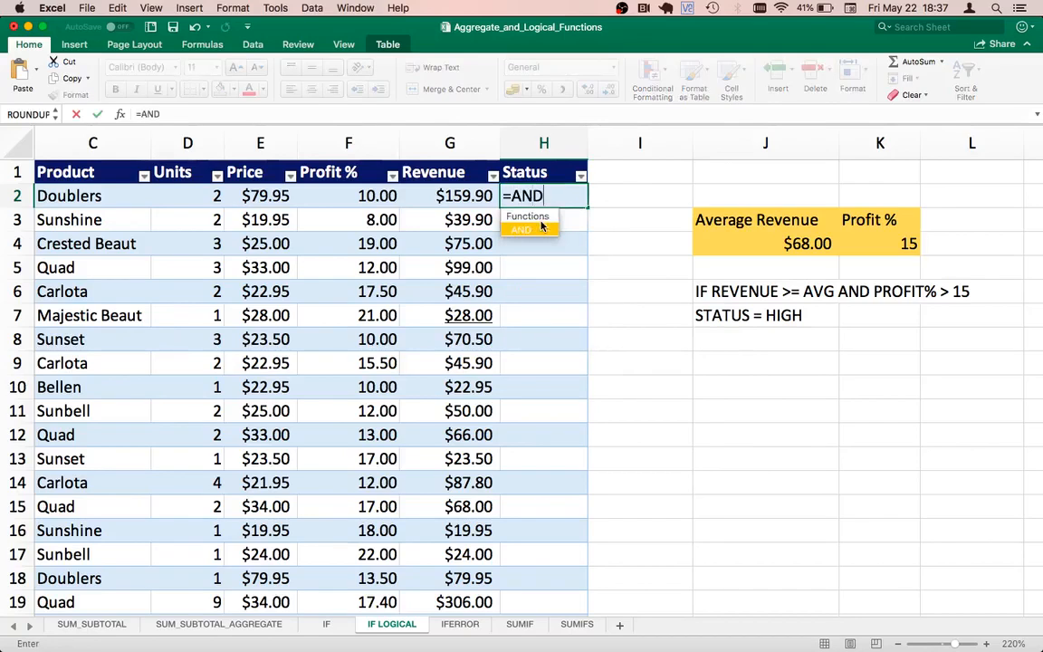
double_click(542, 226)
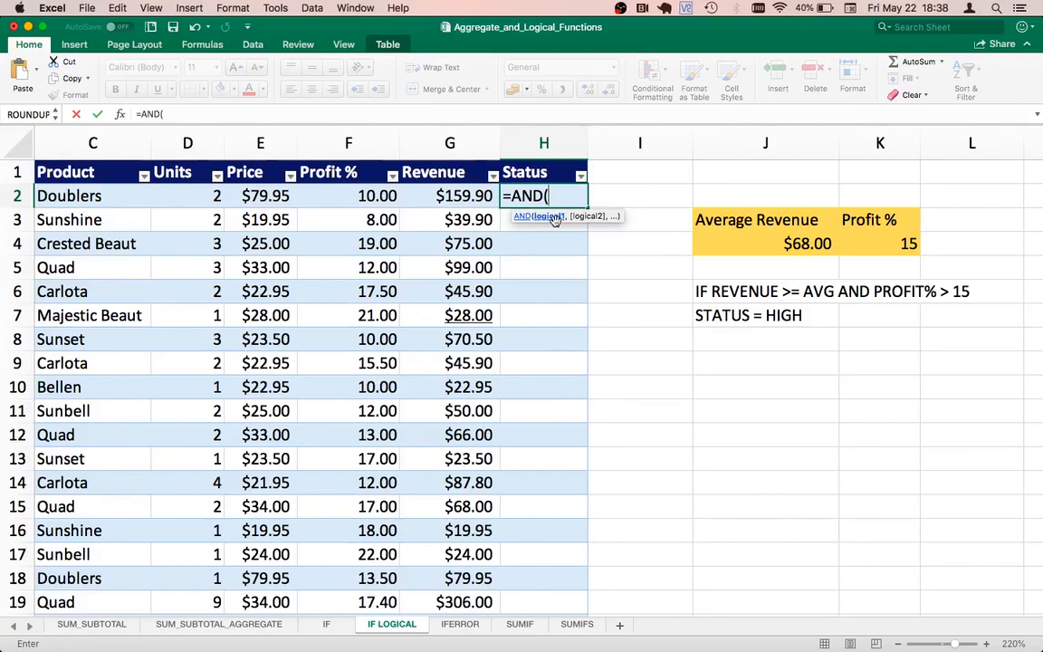
click(435, 193)
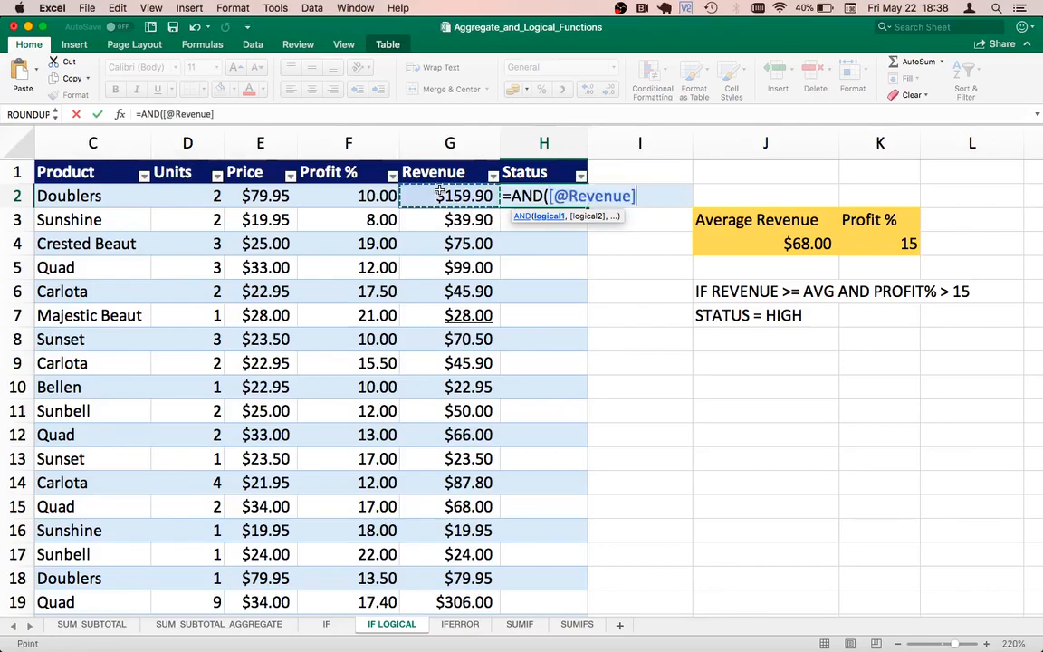
text(>=)
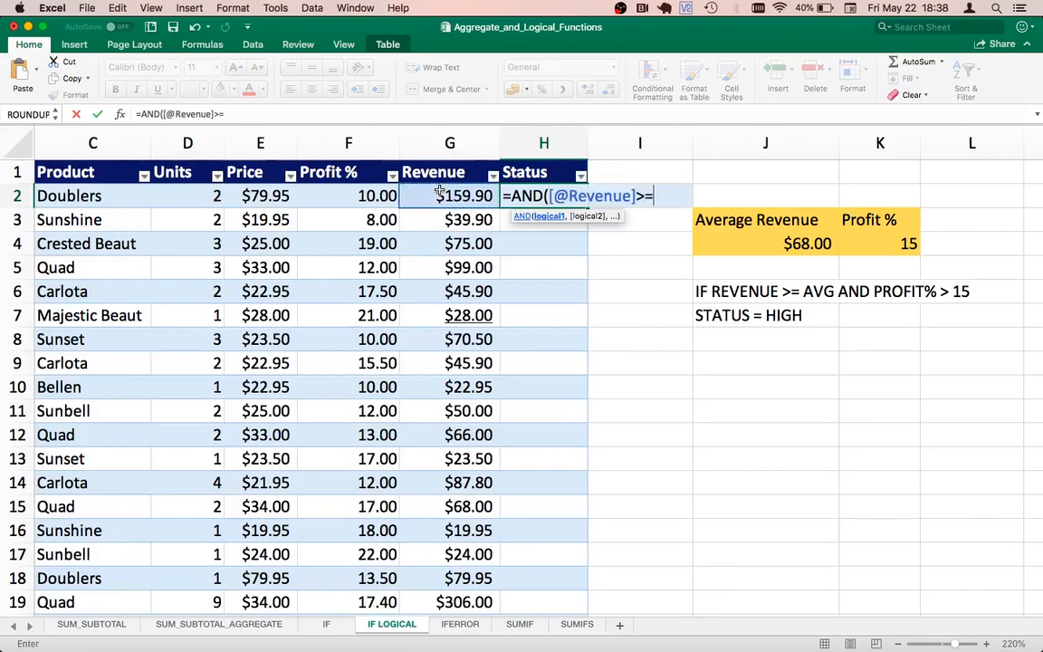
click(789, 243)
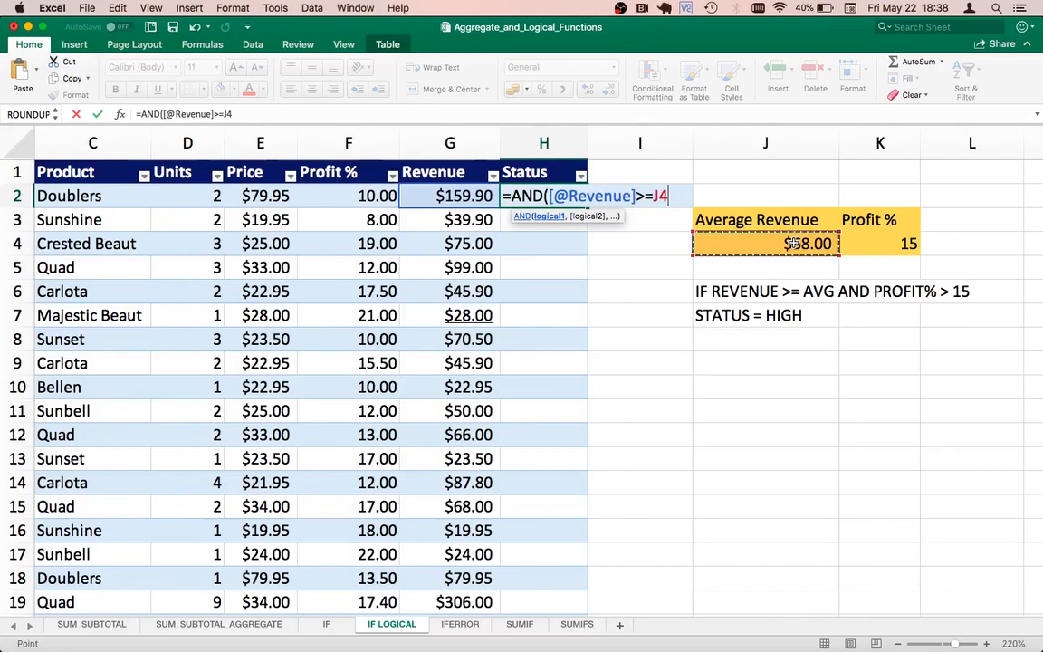
key(F4)
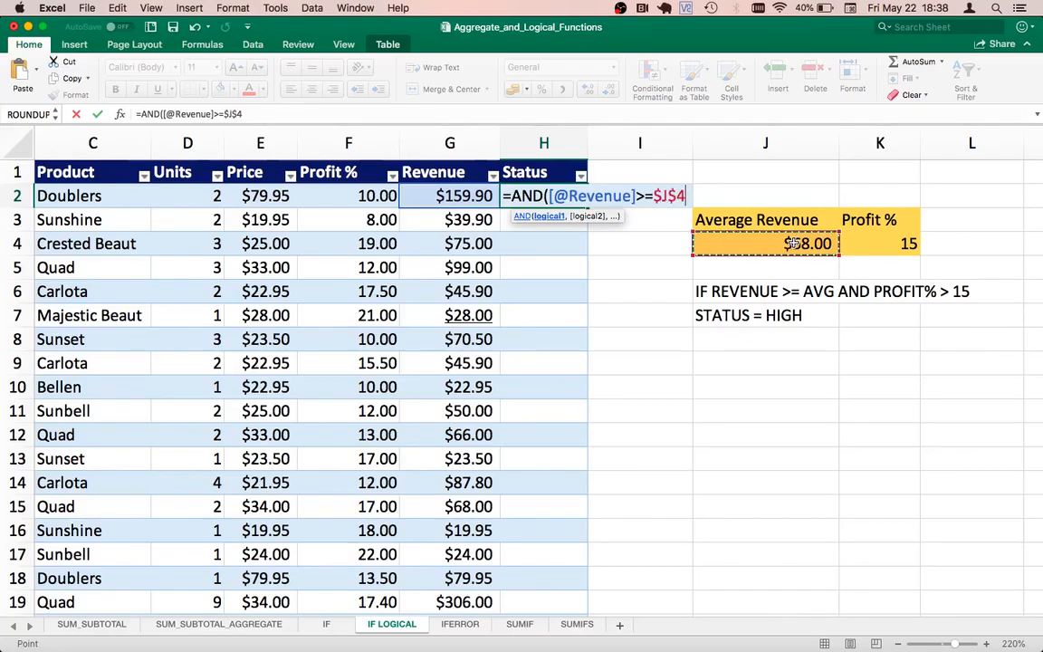
text(,)
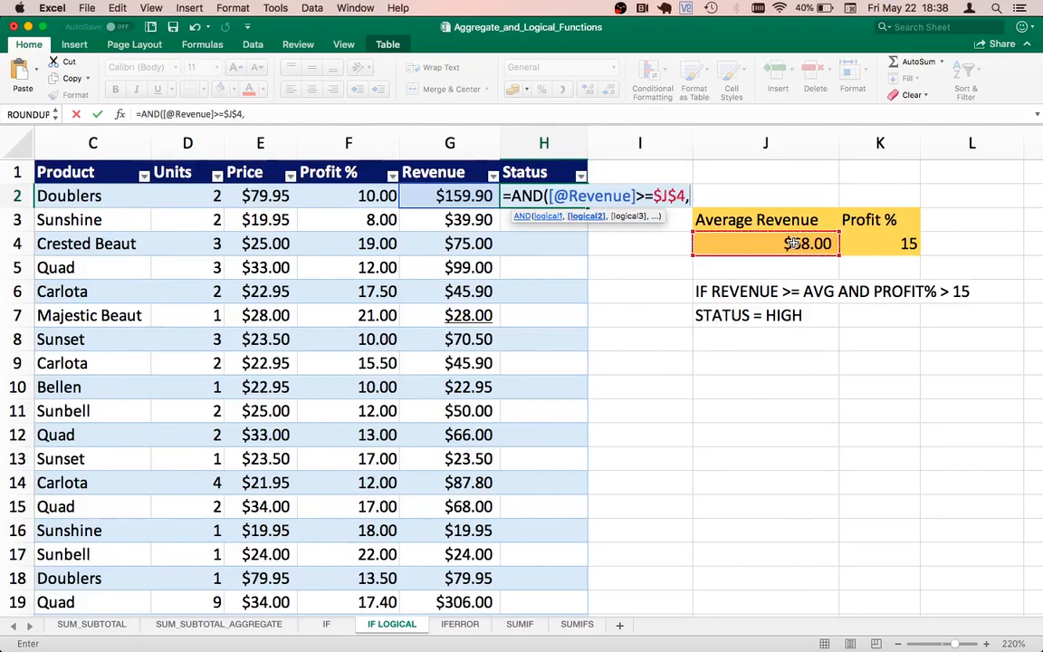
Step: Add the second condition [@[Profit %]]>$K$4 with an absolute threshold reference, close the AND function and enter the formula
click(344, 195)
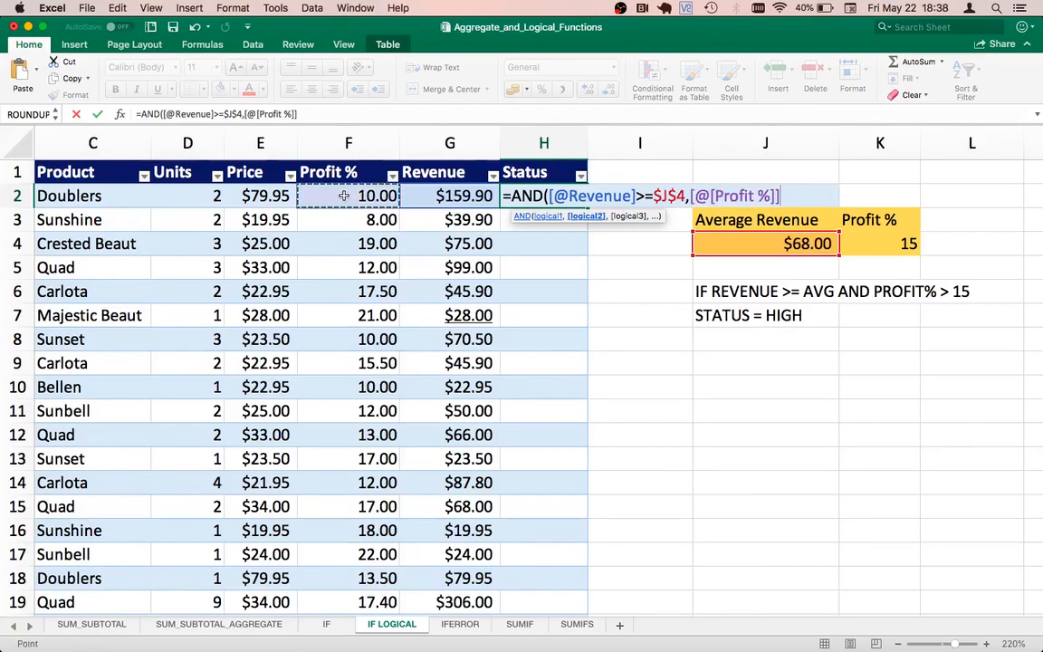
text(>)
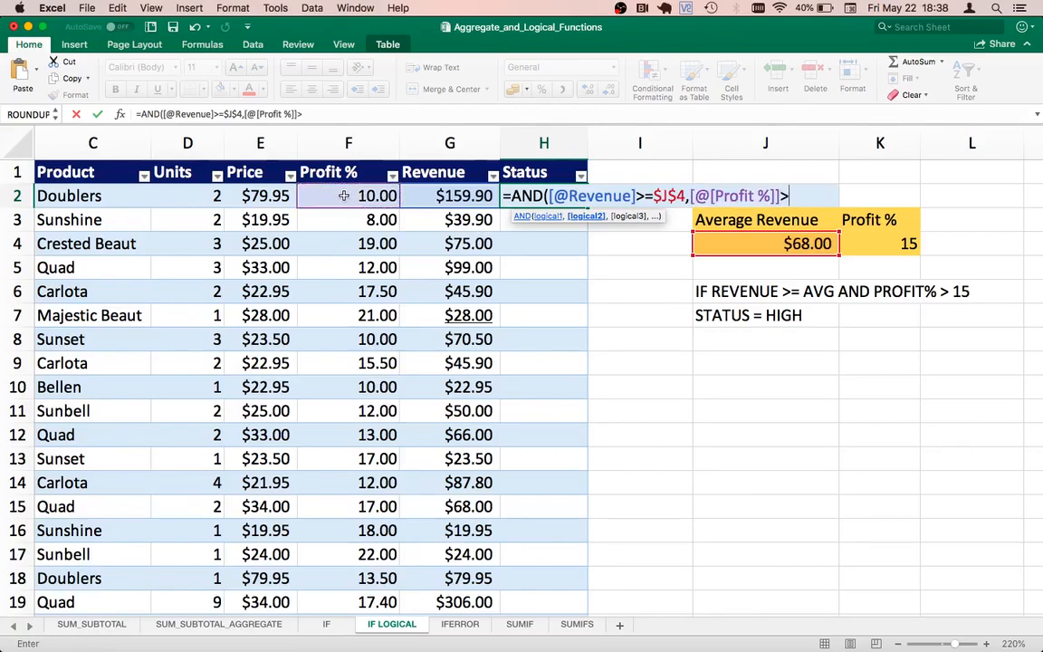
click(882, 242)
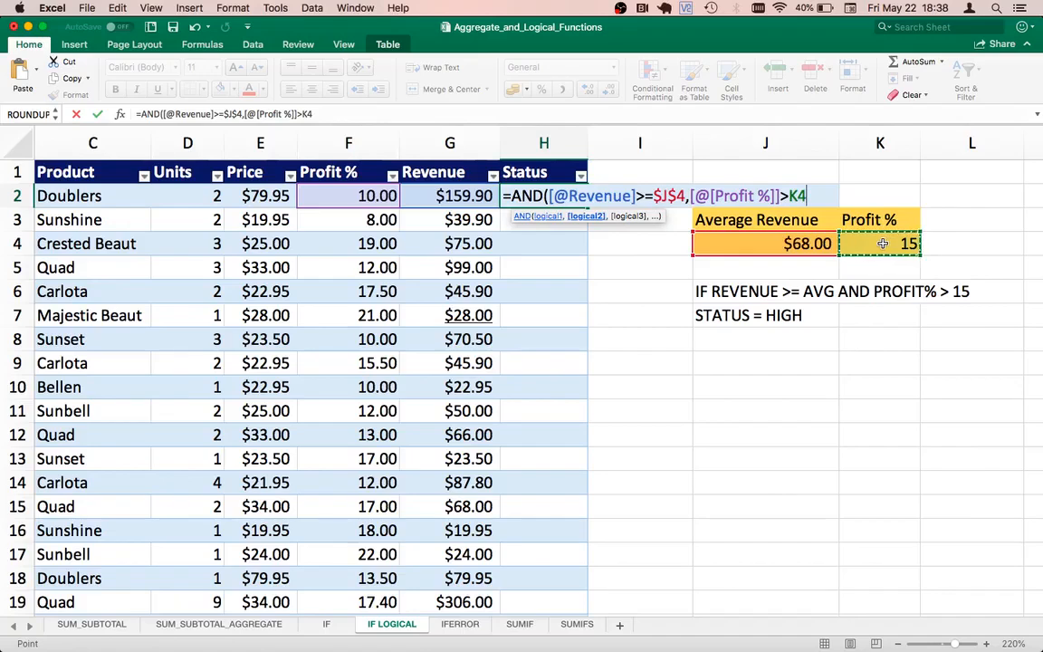
key(F4)
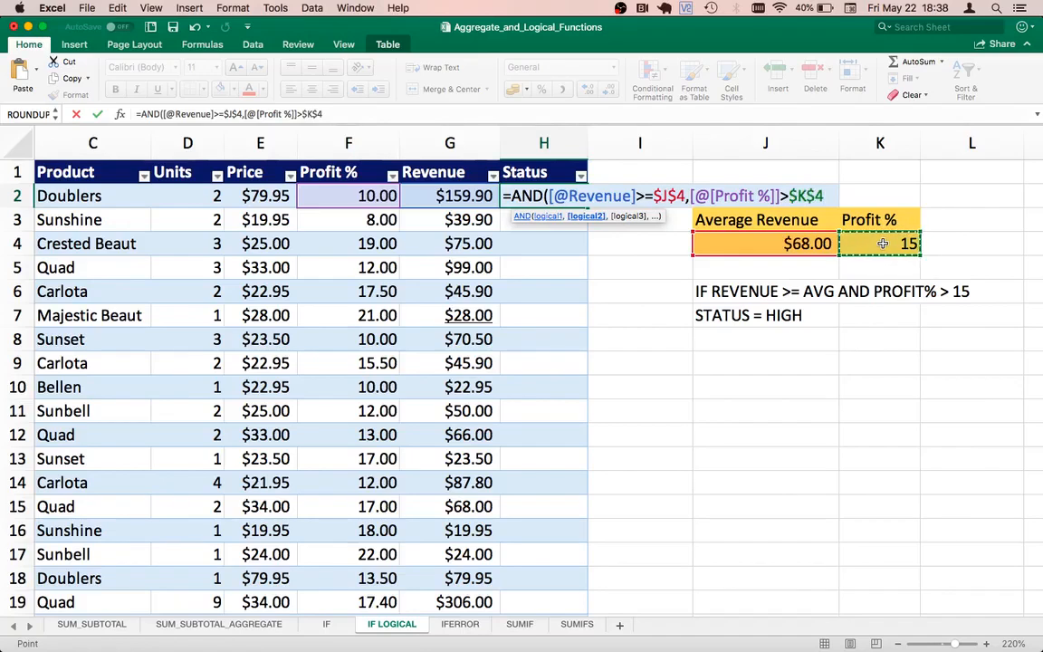
text())
key(Return)
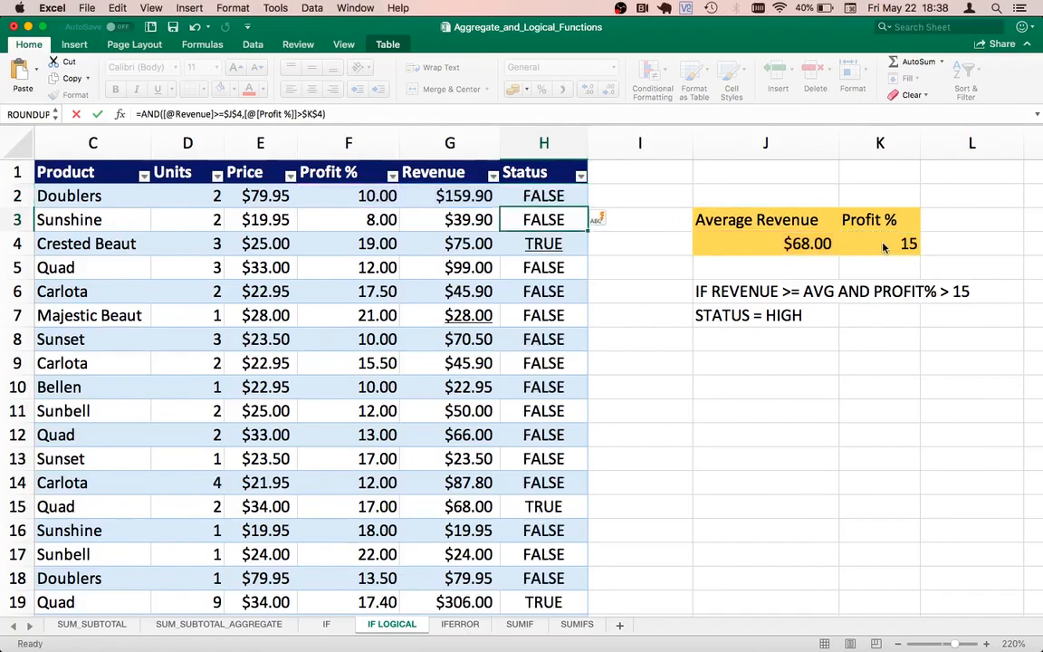
Step: Check the Status formula of the first Doublers row against its Revenue and Profit % values
click(541, 193)
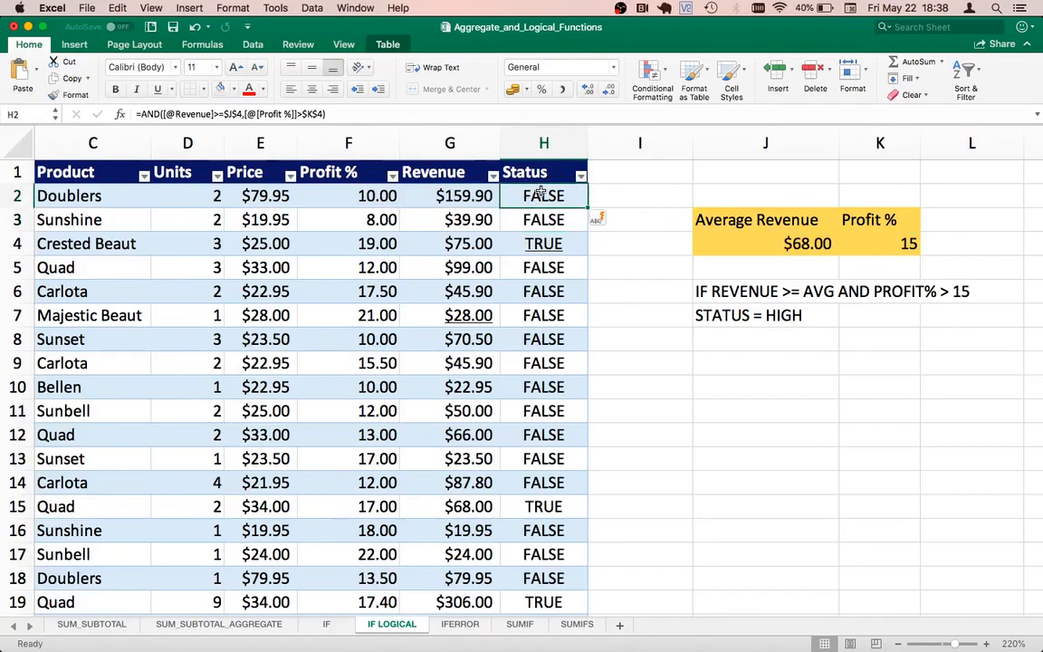
click(454, 192)
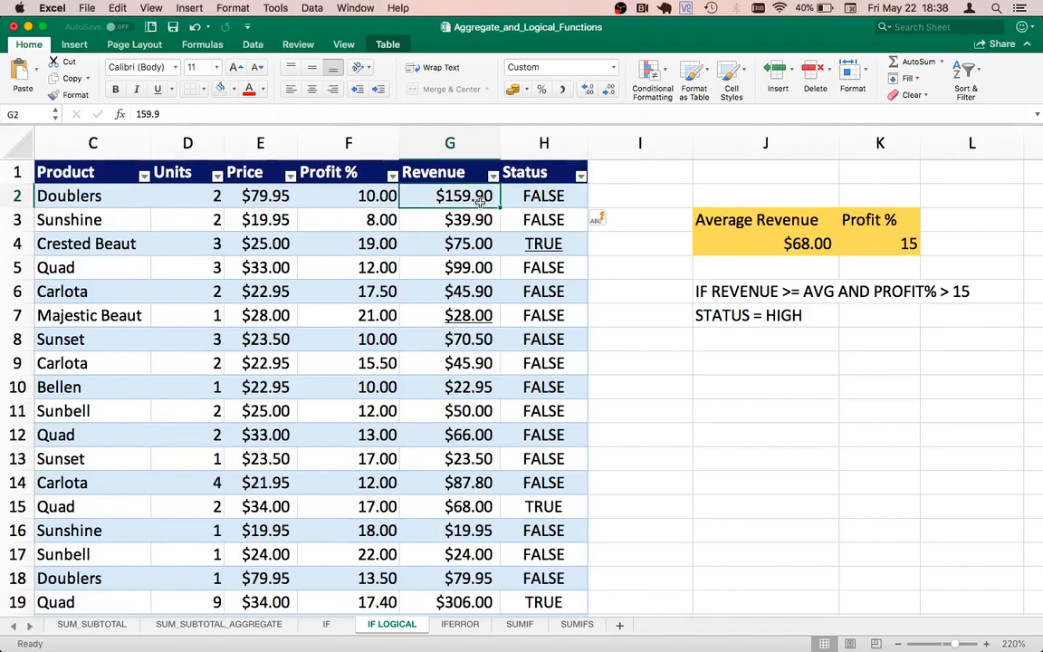
click(362, 198)
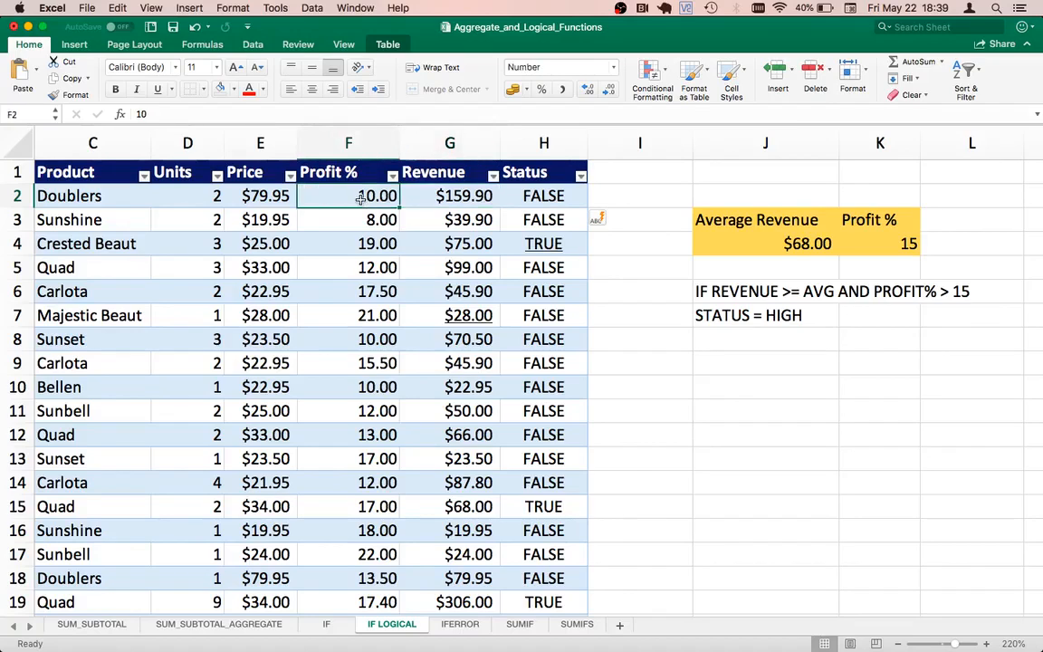
key(Right)
key(Left)
key(Right)
key(Right)
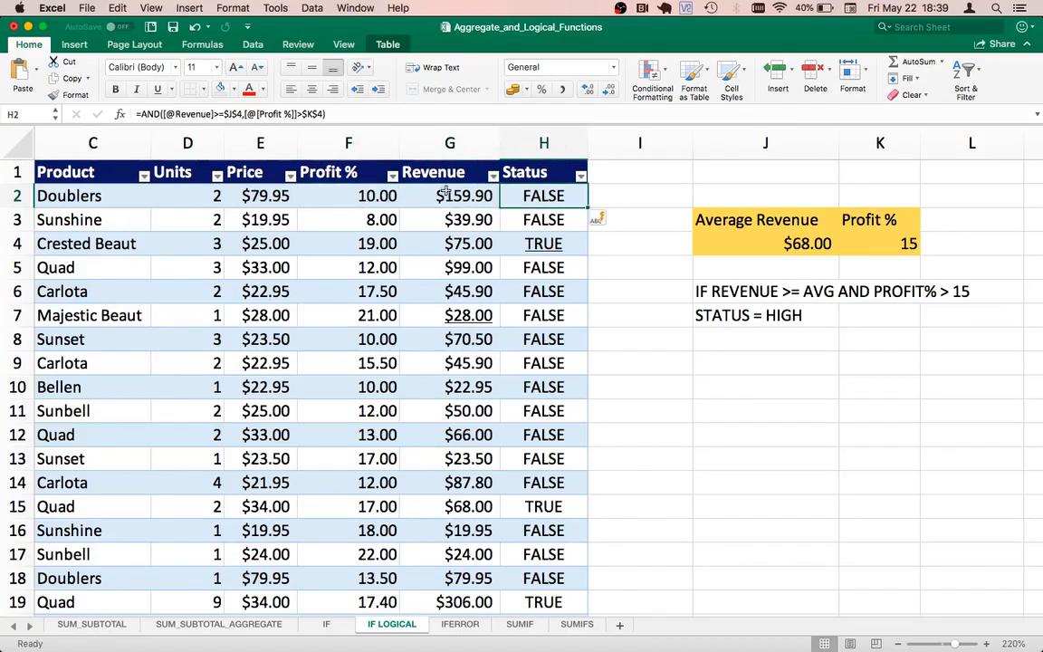
double_click(525, 195)
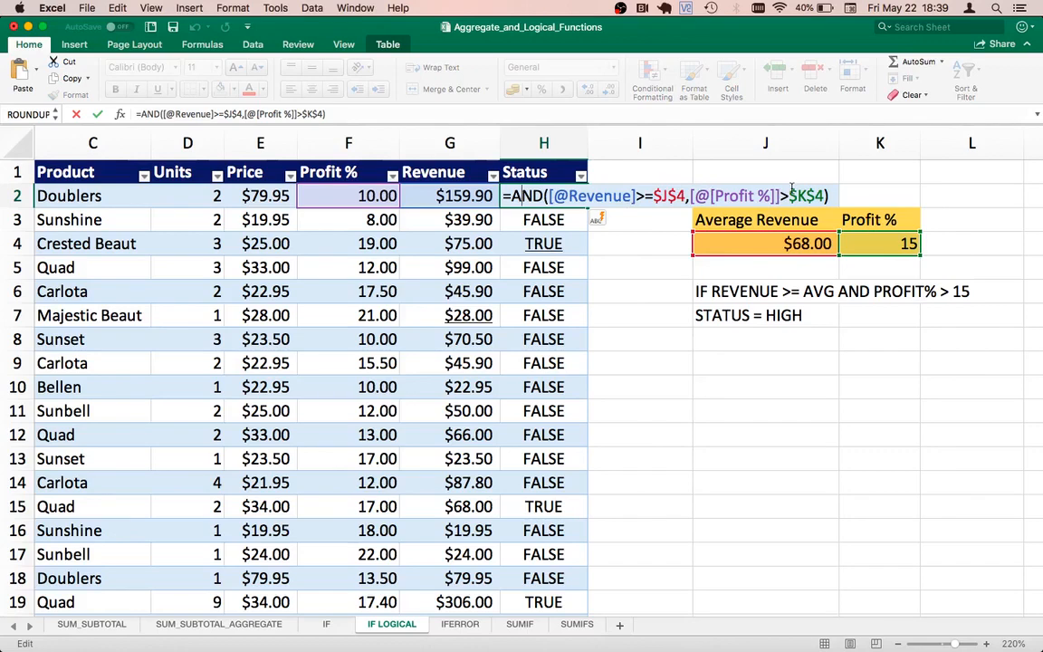
key(ctrl+Return)
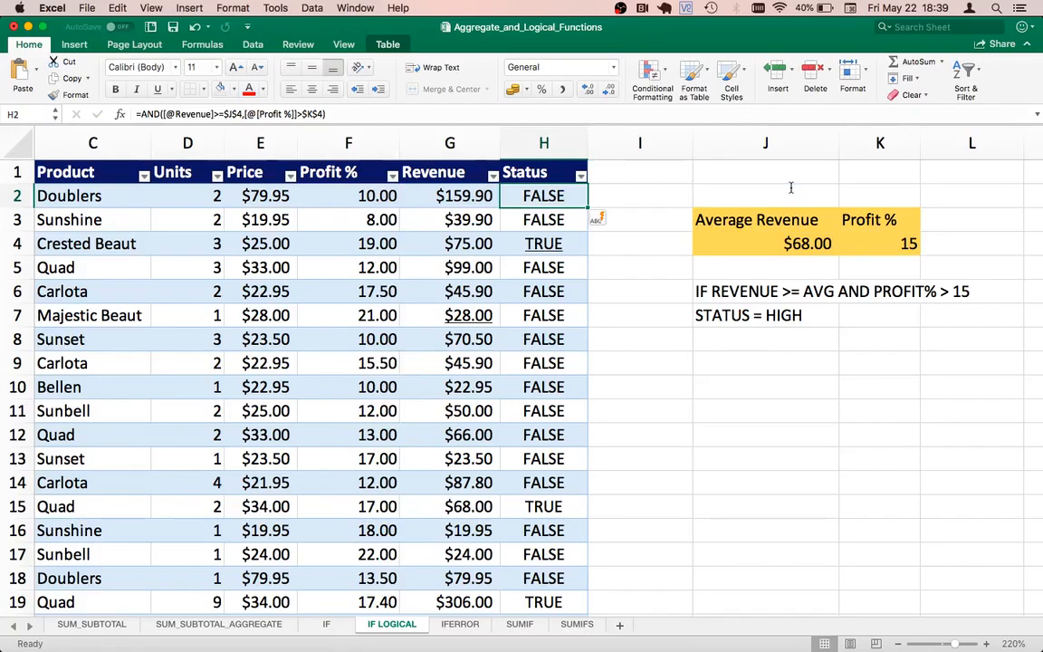
key(Left)
key(Left)
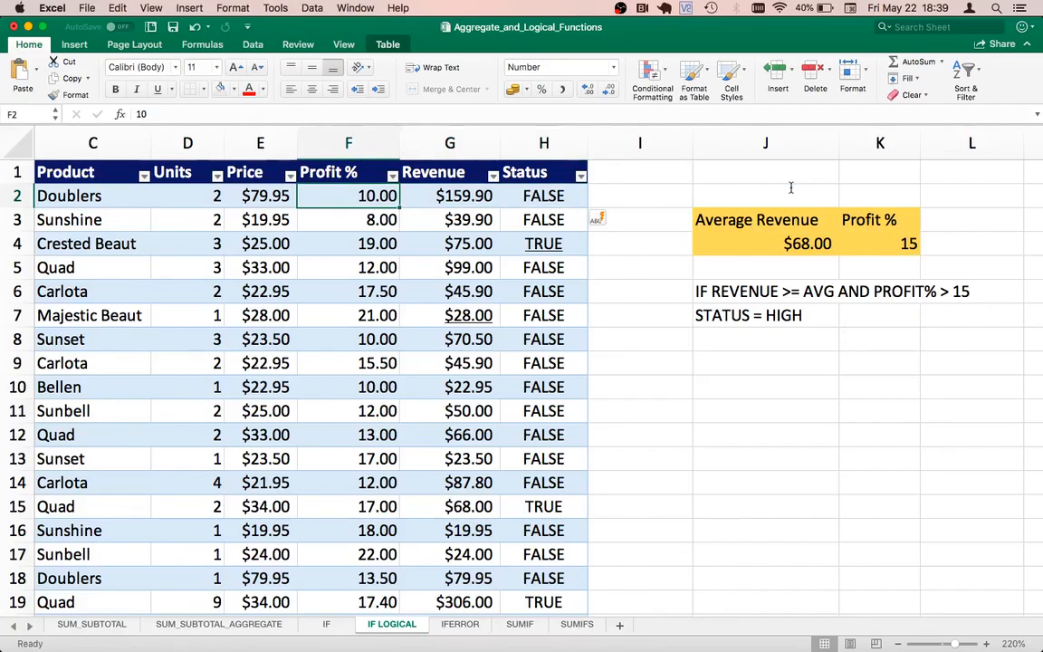
Step: Check the Status result in the Crested Beaut row against that row's Revenue and Profit % values
key(Down)
key(Down)
key(Right)
key(Right)
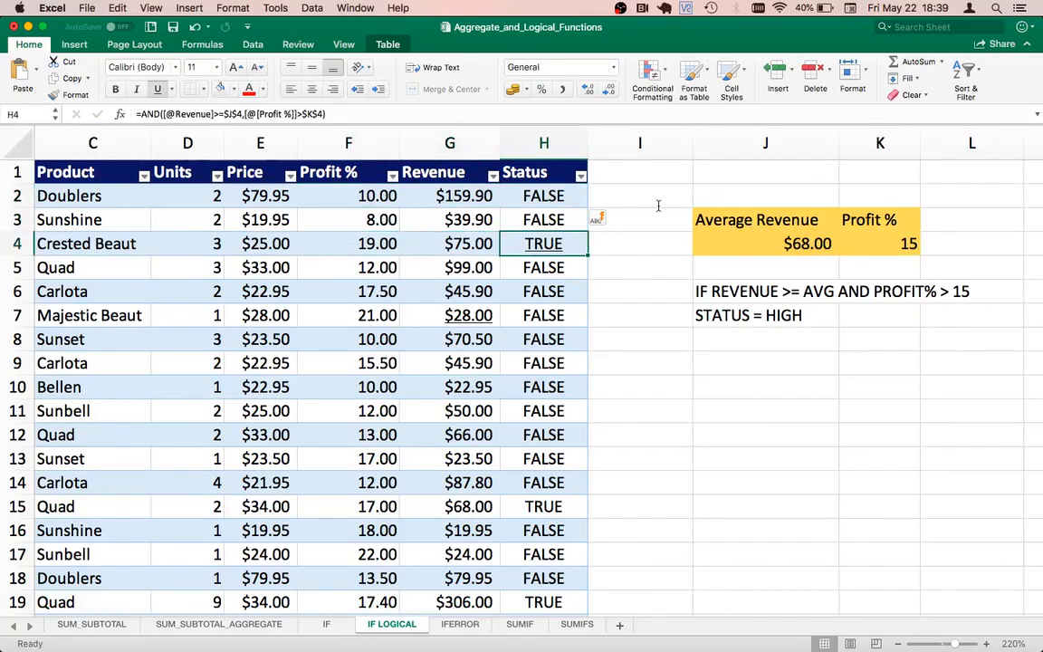
click(418, 238)
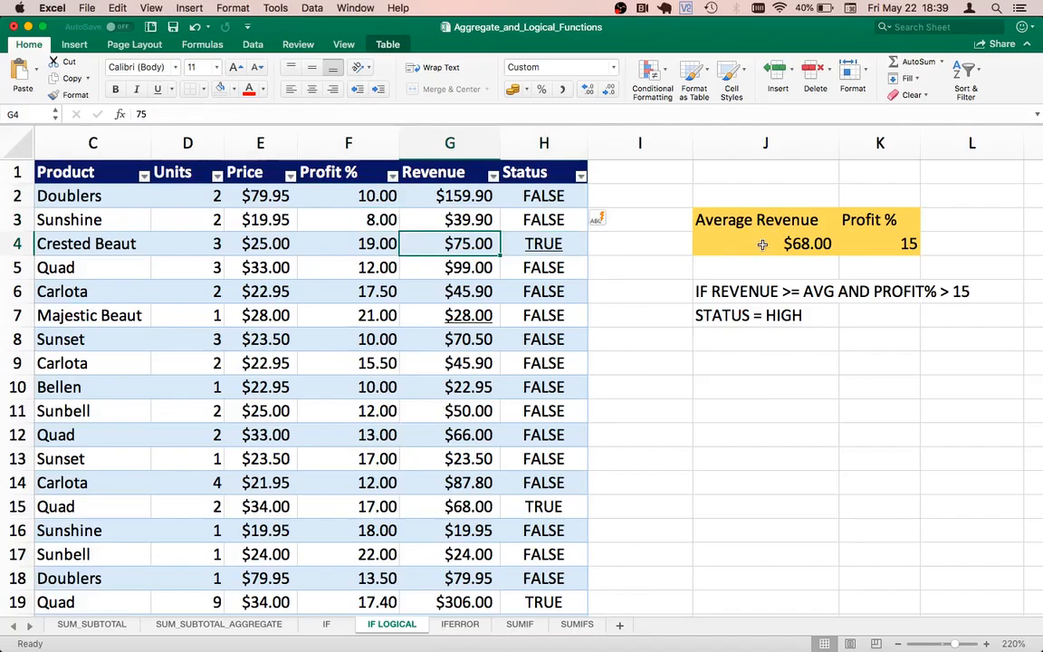
click(344, 243)
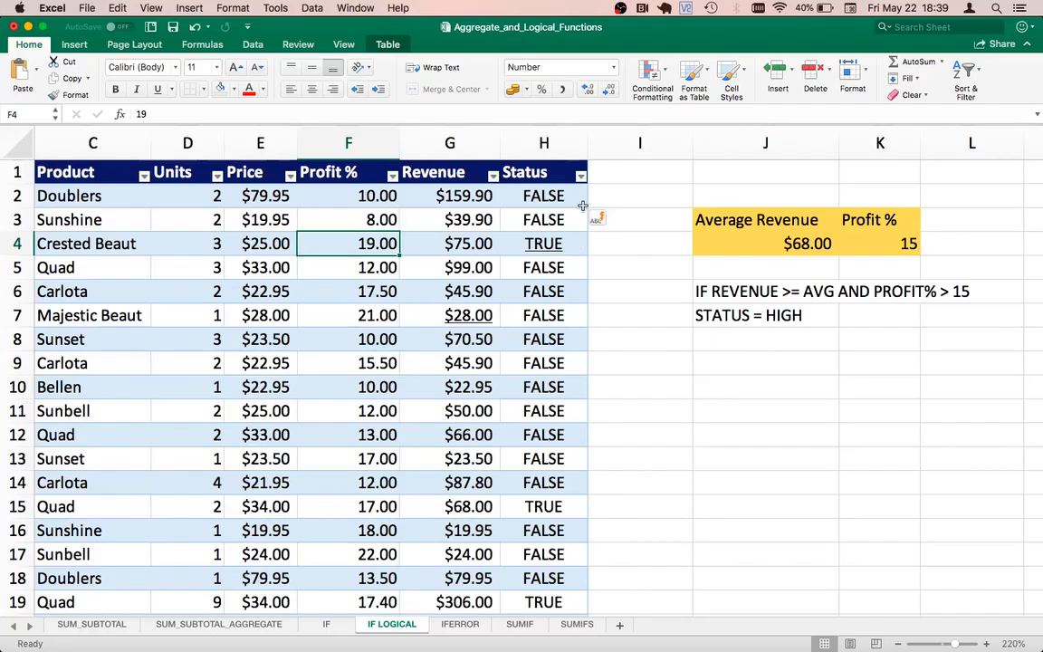
Step: Cut the whole AND expression out of the formula in H2, keeping only the equals sign
double_click(534, 191)
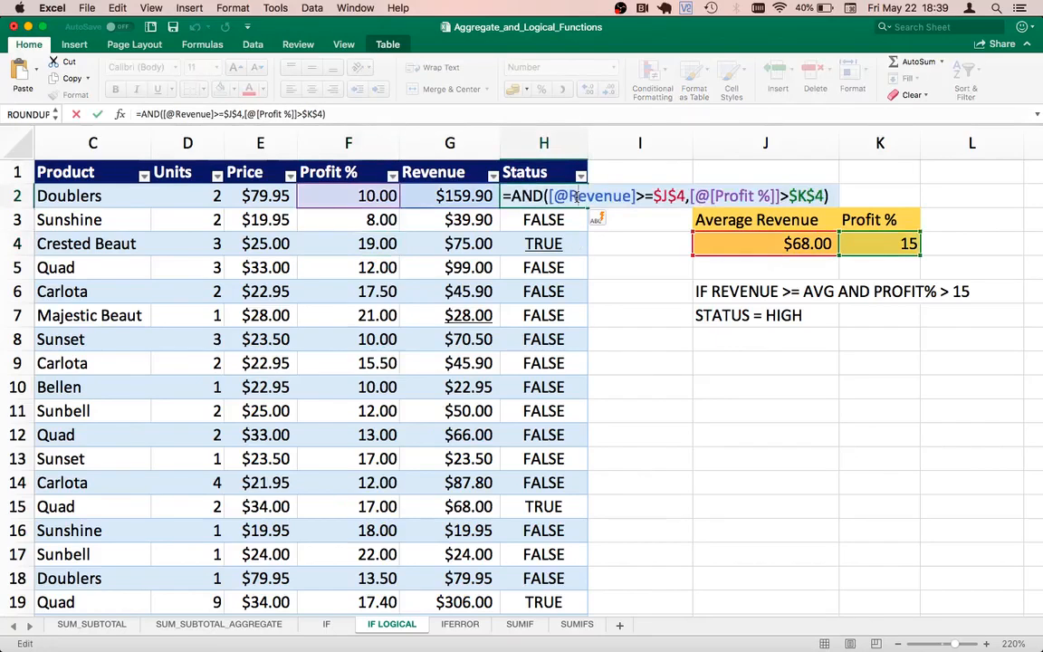
click(509, 196)
key(shift+End)
key(super+x)
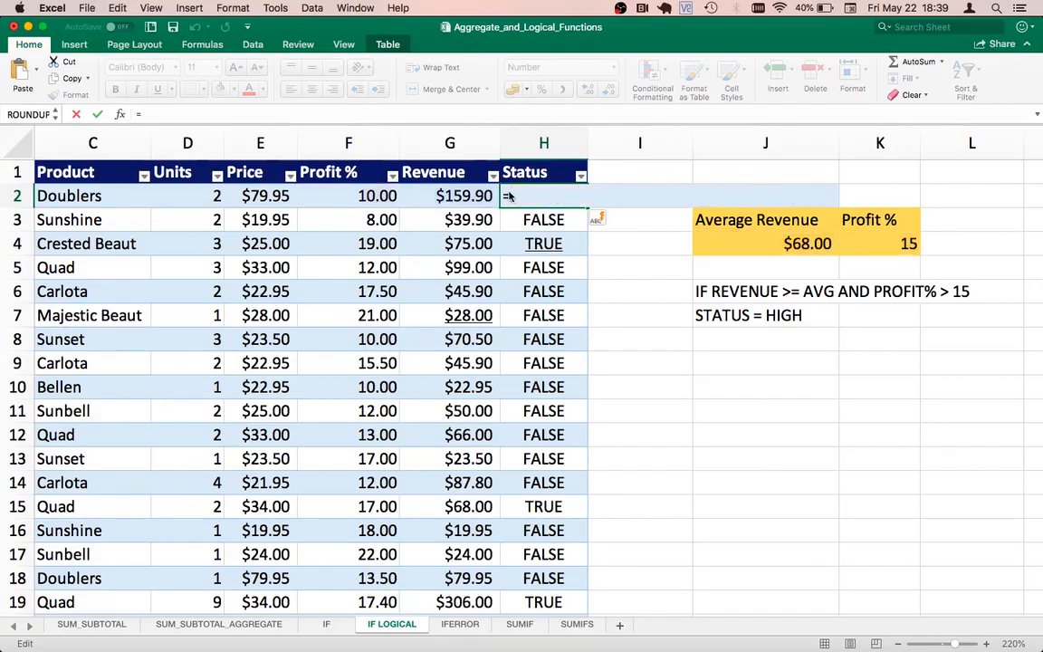
Step: Begin an IF function in H2 and paste the cut AND expression as its logical test, followed by a comma
text(IF()
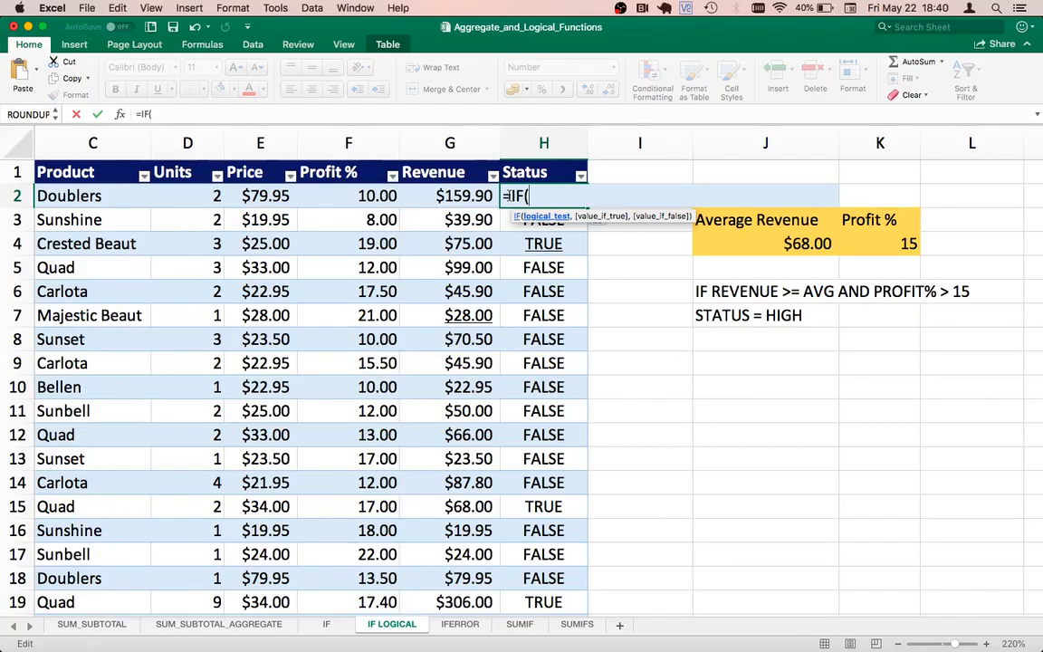
key(super+v)
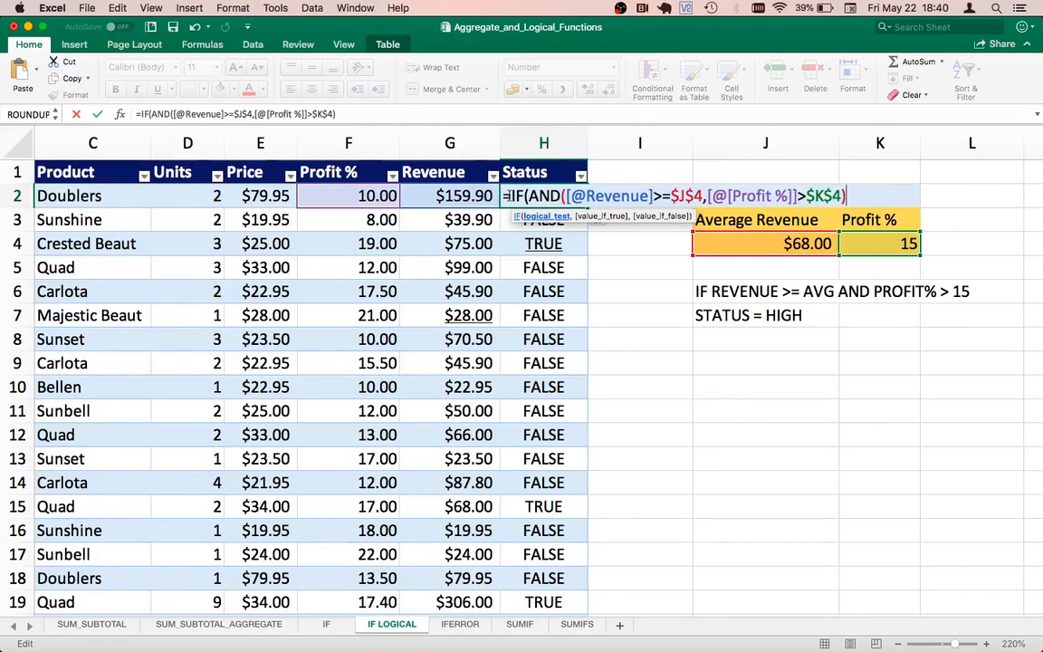
text(,)
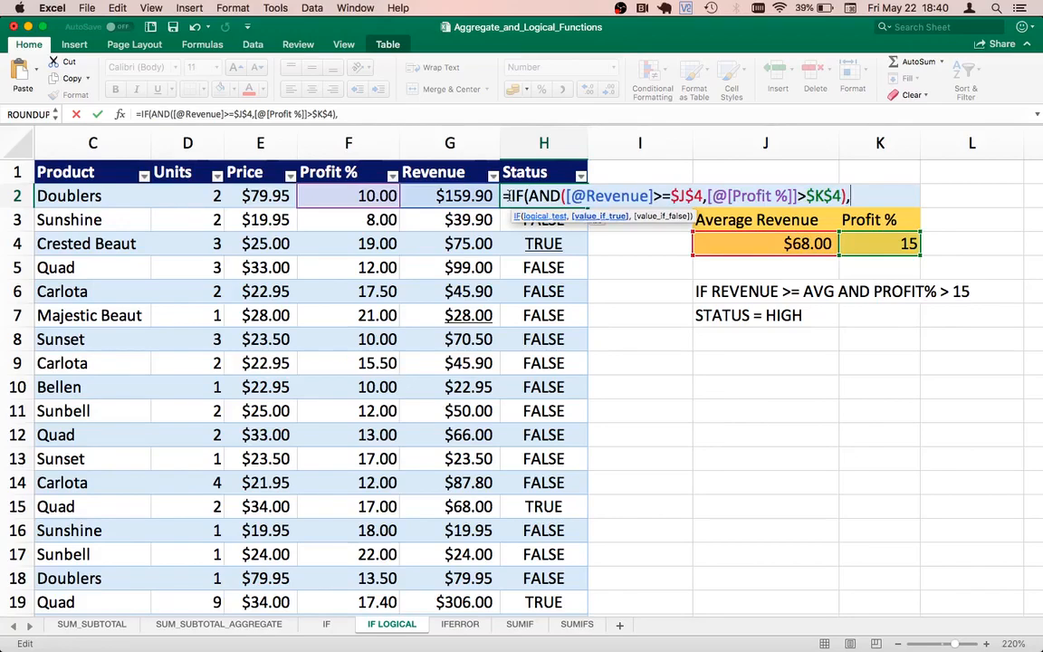
text("HIGH)
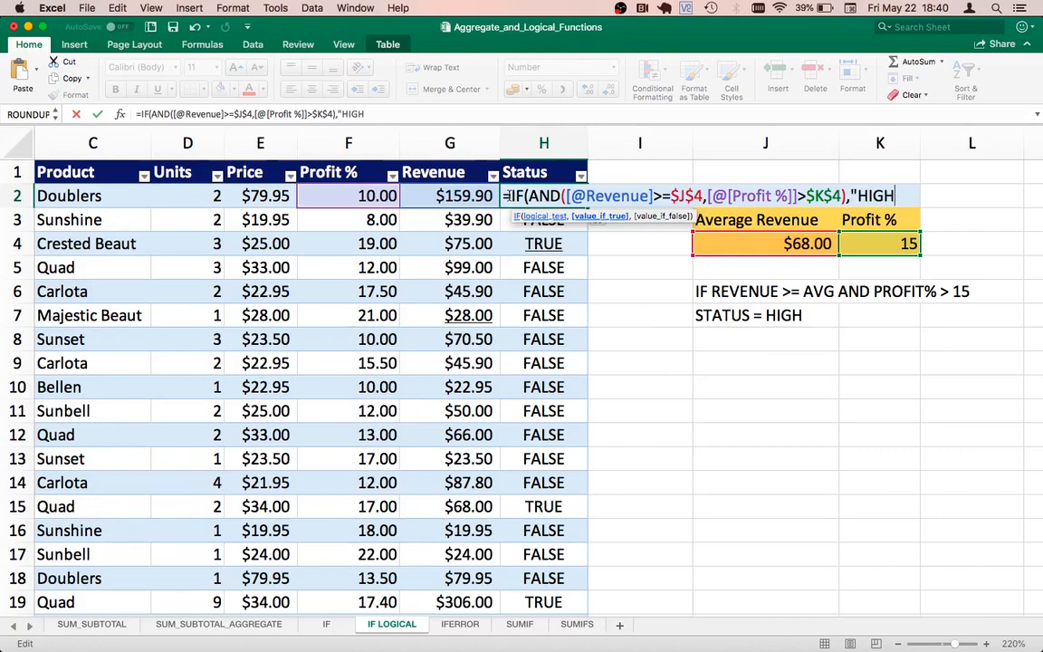
text(","LO)
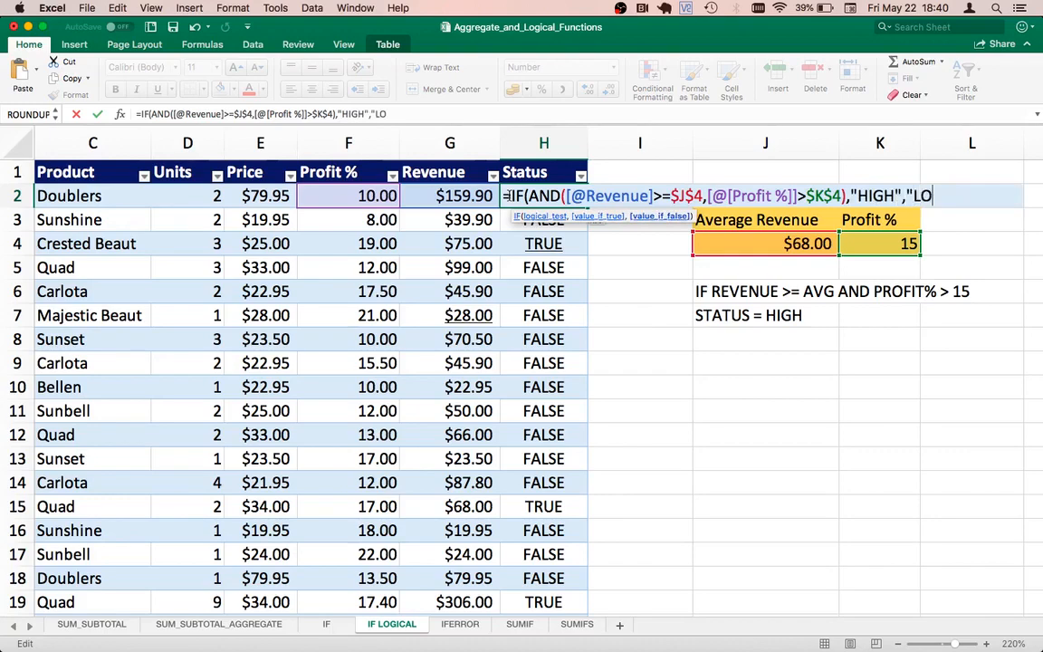
text(W"))
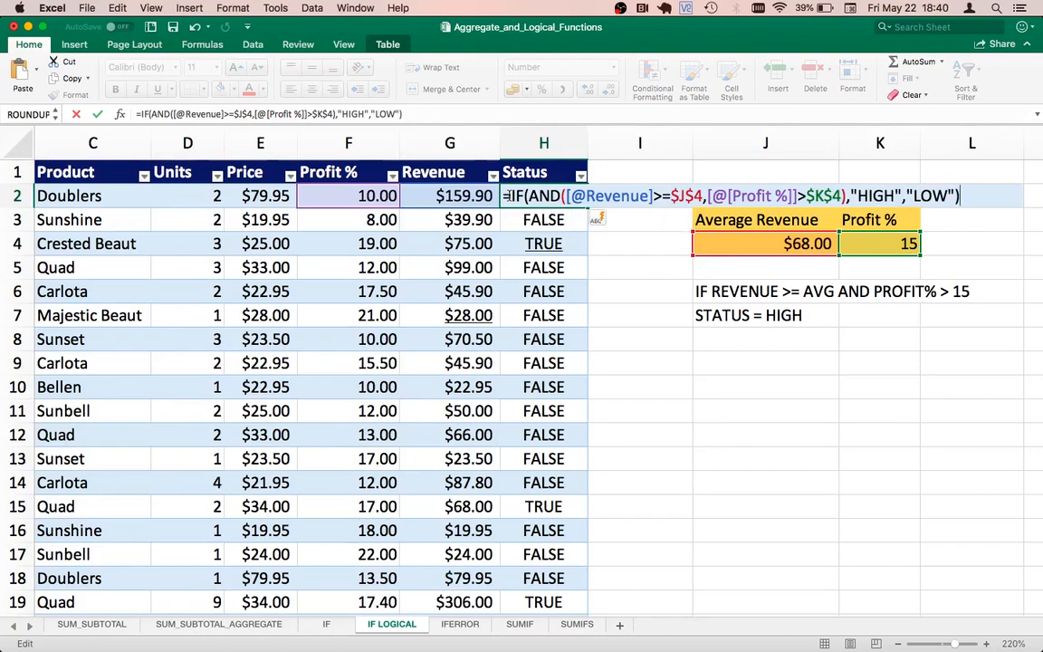
Step: Set "HIGH" as the value if true and "LOW" as the value if false, close the IF function and enter the formula
key(Return)
Step: Replace AND with OR in the Status formula in H2 and enter it
click(510, 198)
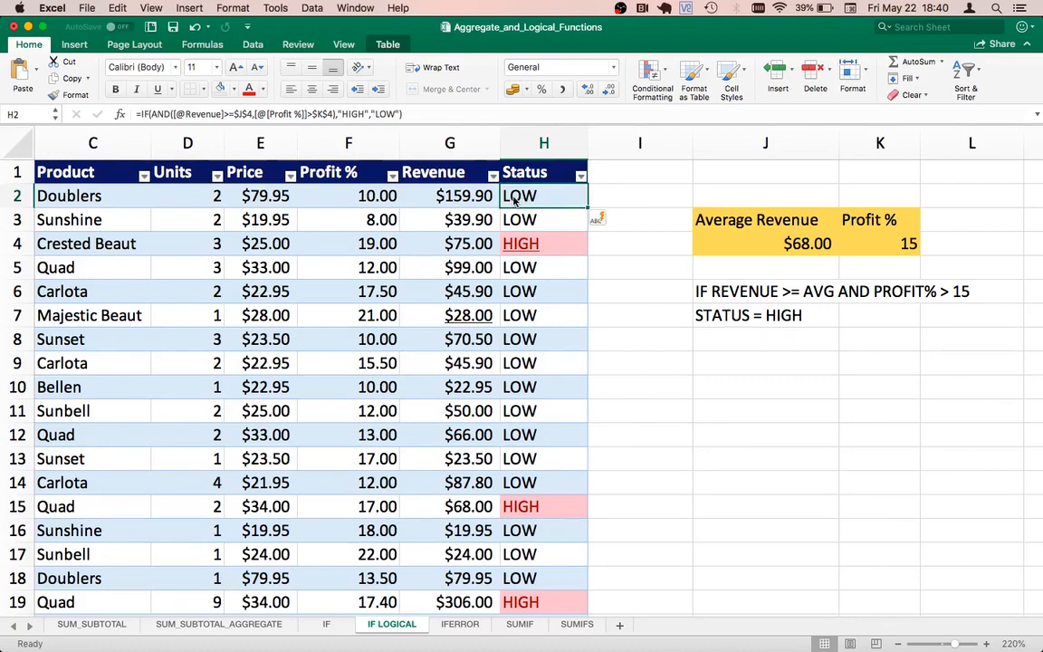
double_click(515, 197)
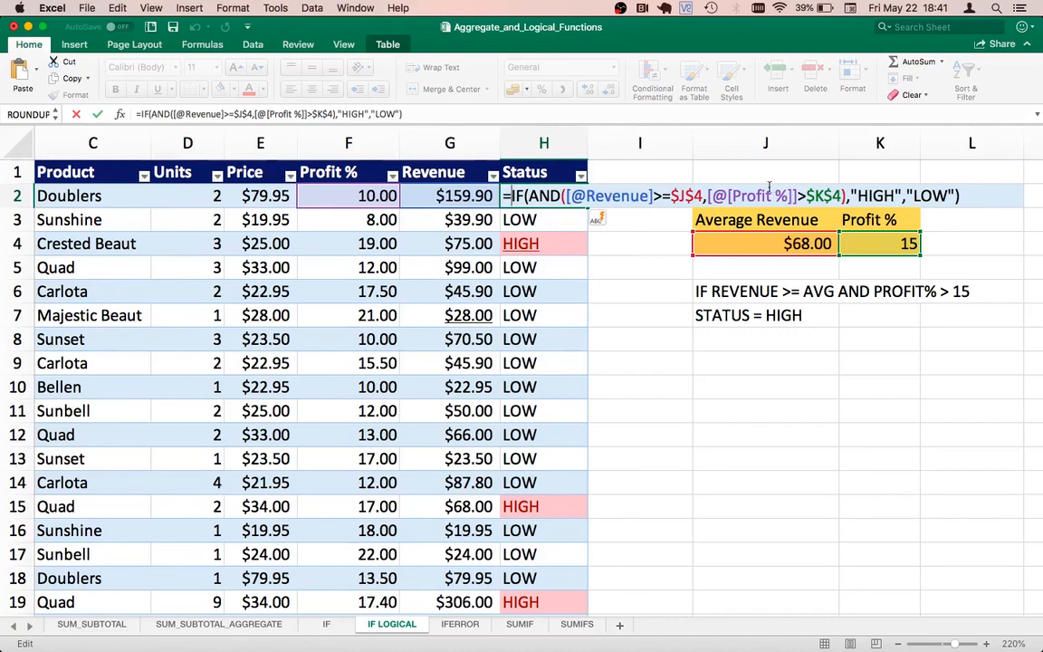
click(530, 196)
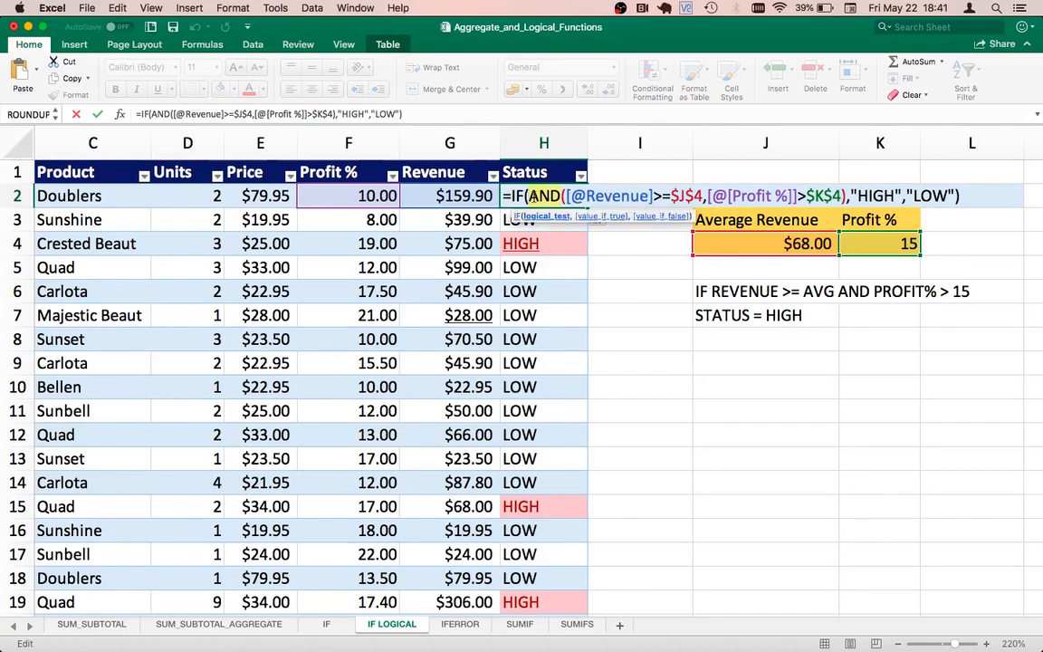
double_click(530, 197)
text(OR)
key(Return)
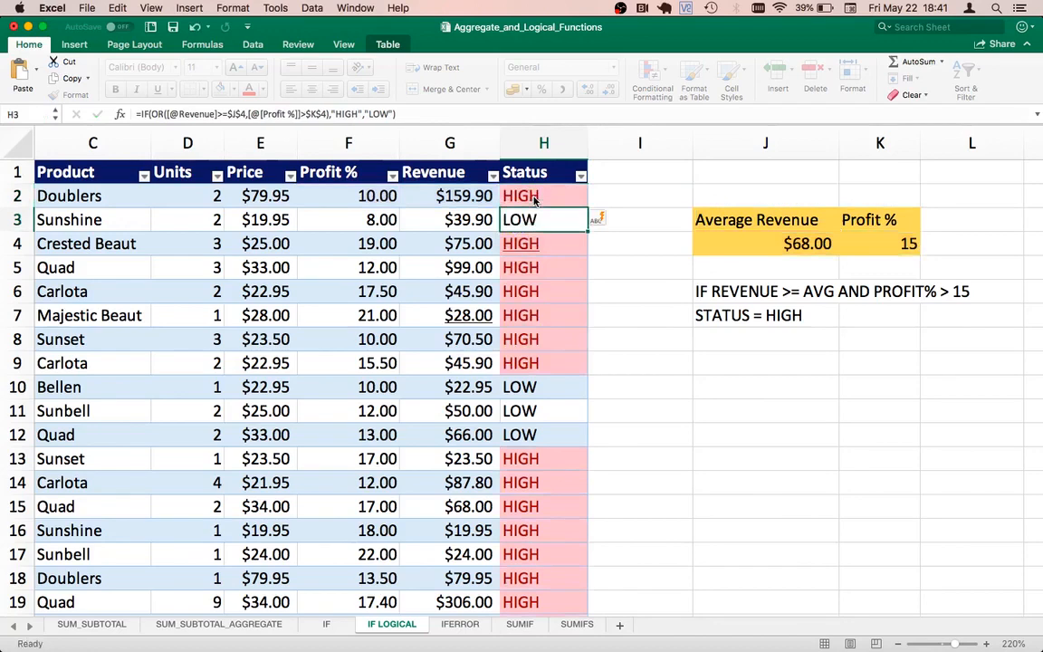
Step: Check the Status of the first Doublers row against its Revenue value and open the formula in H2 for editing
click(534, 201)
click(450, 196)
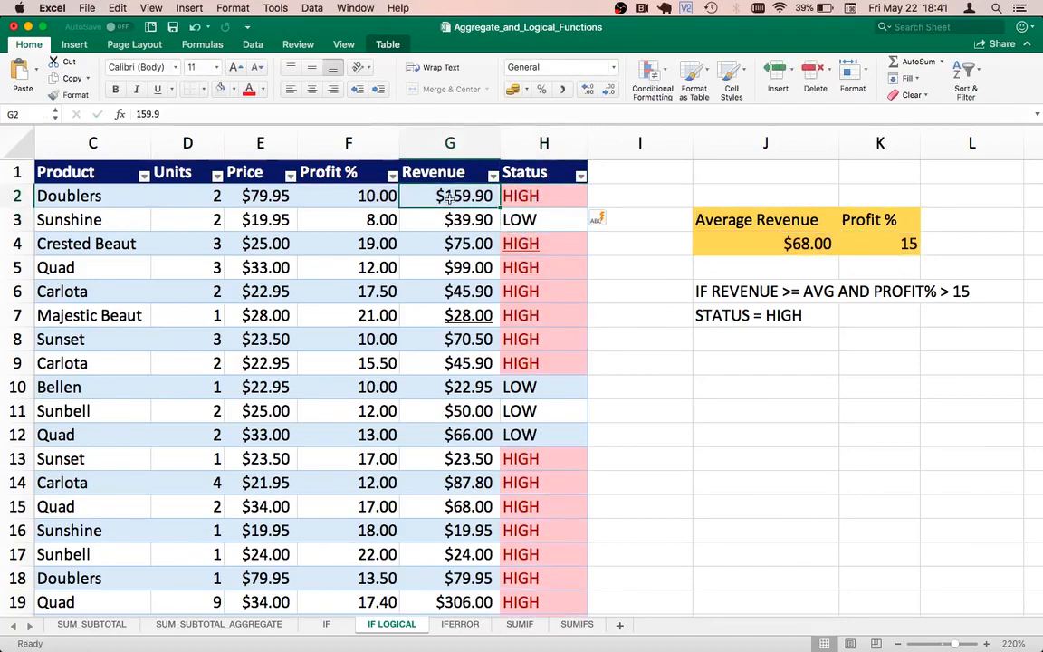
key(Right)
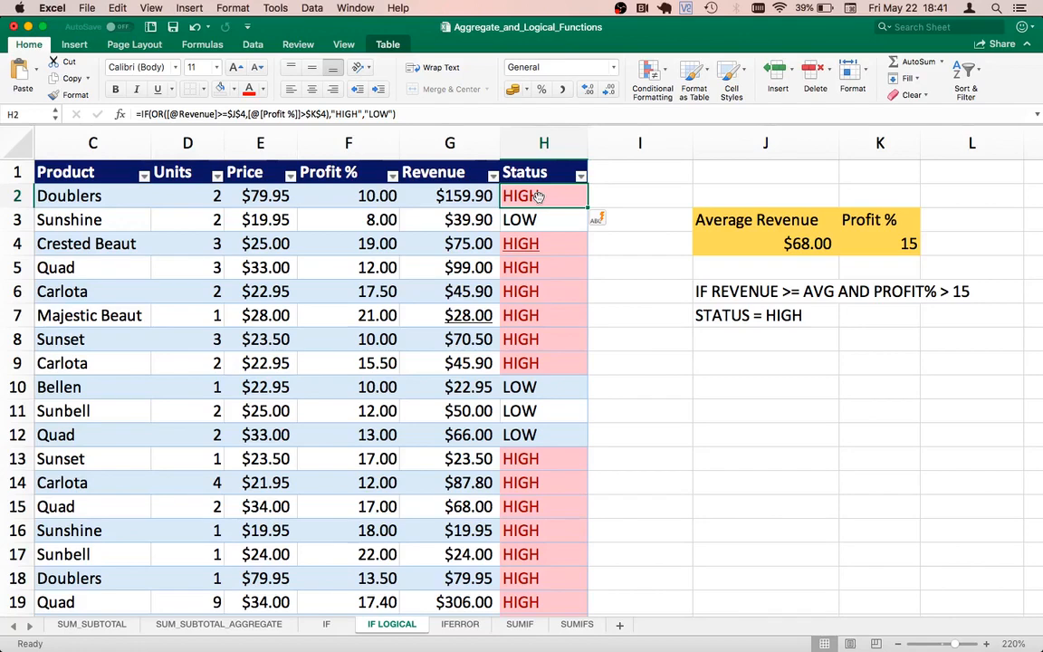
double_click(538, 196)
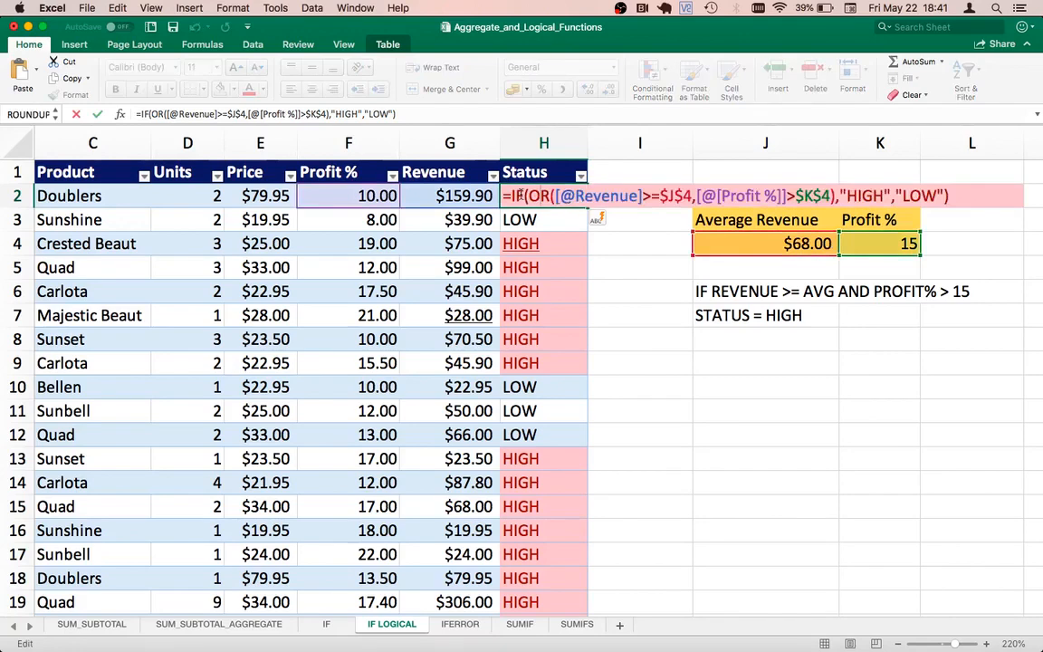